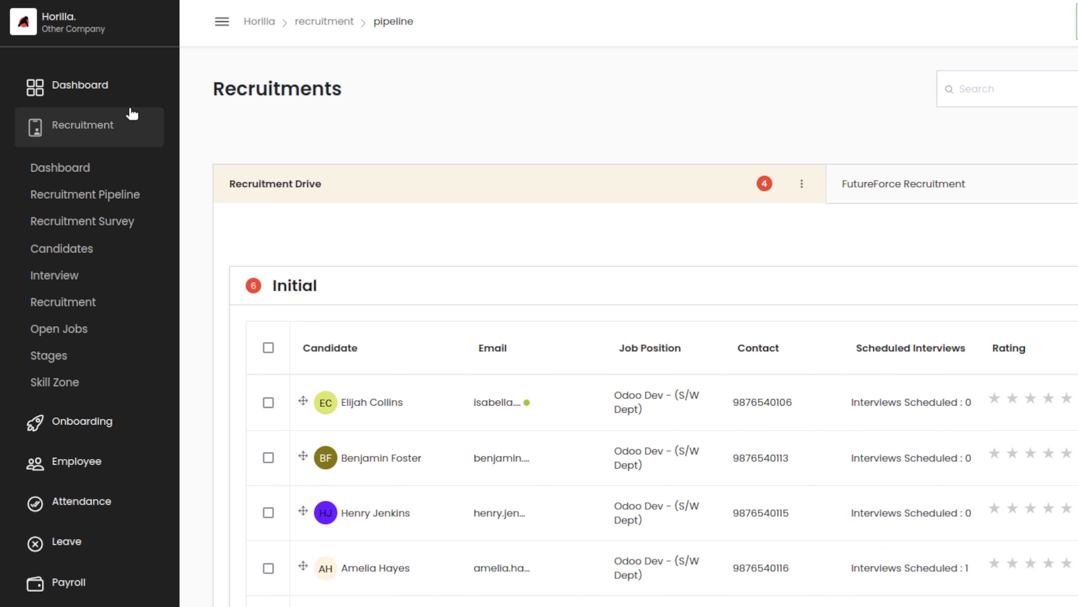
Open the Recruitment Pipeline and look over the candidates listed in the Initial stage of Recruitment Drive.
left_click(96, 197)
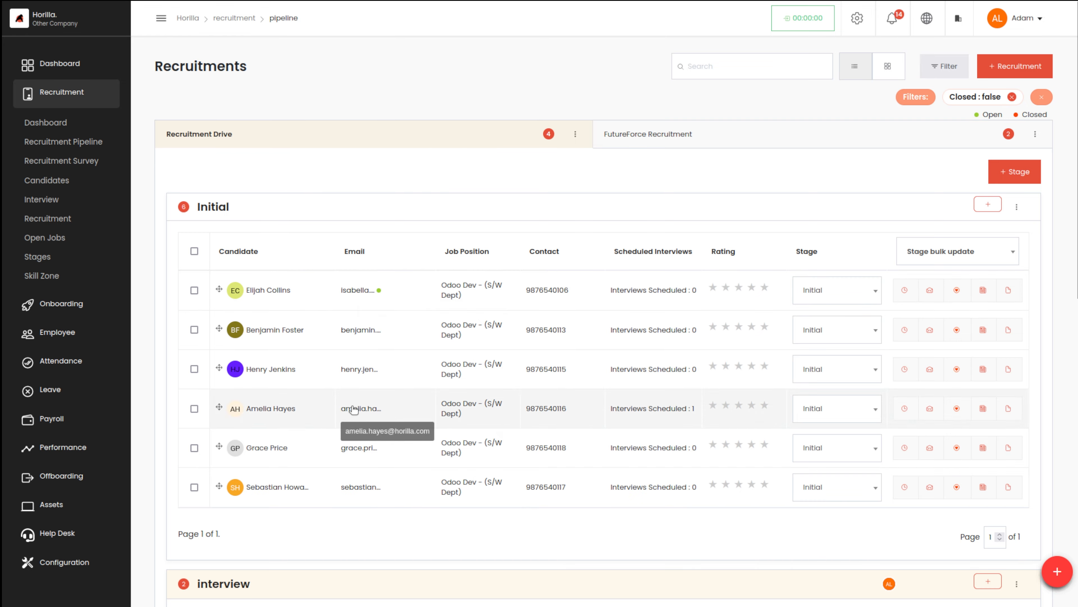
scroll(350, 410, "down", 10)
scroll(352, 410, "up", 10)
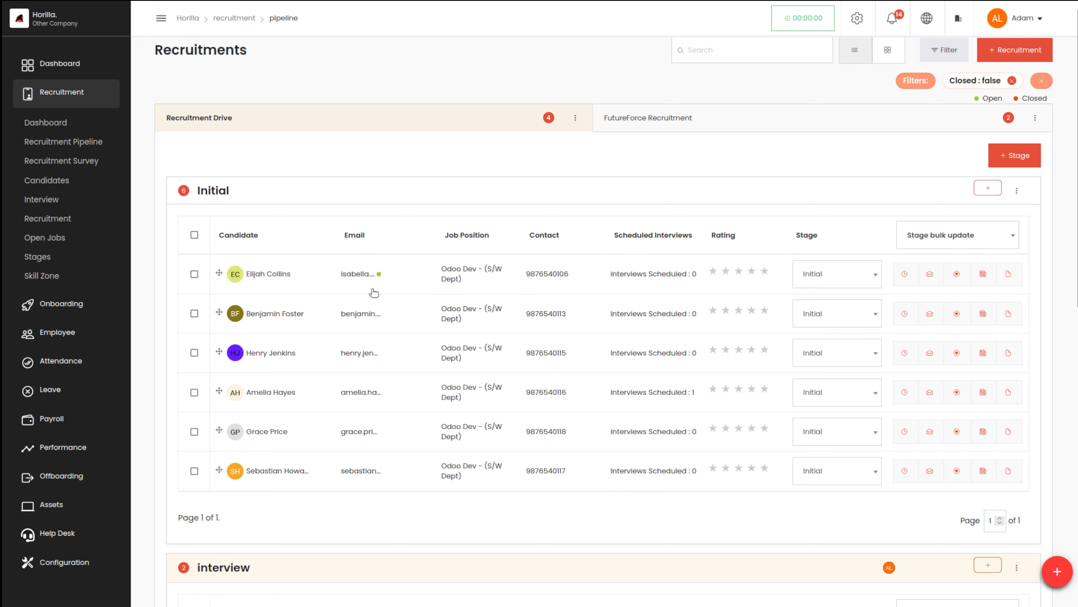
mouse_move(380, 276)
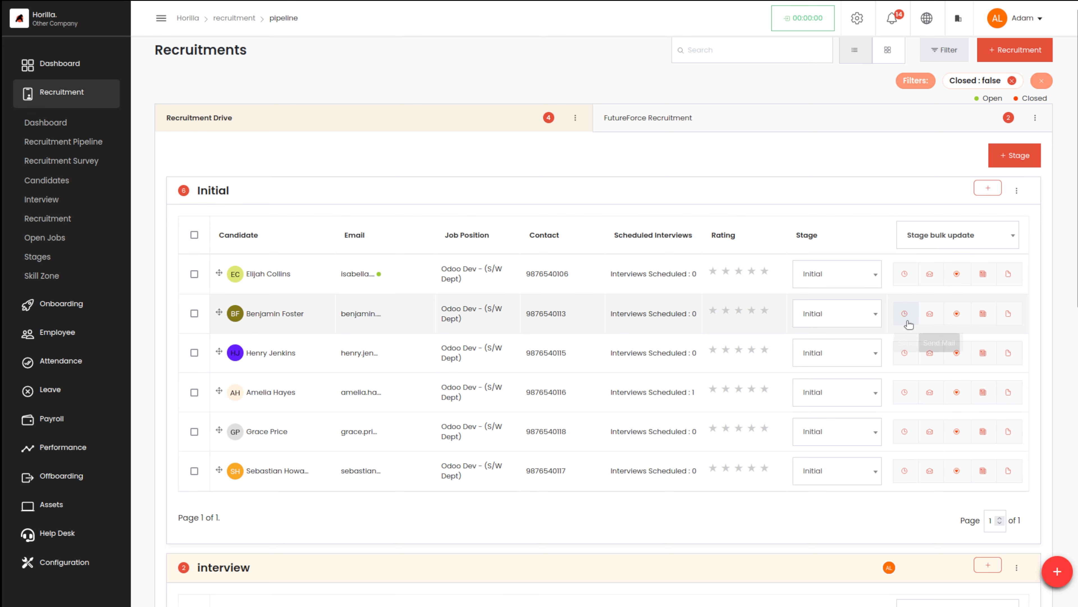
Compose an email to the second candidate in the Initial stage with the subject Offer Letter and the Offer letter template.
left_click(928, 314)
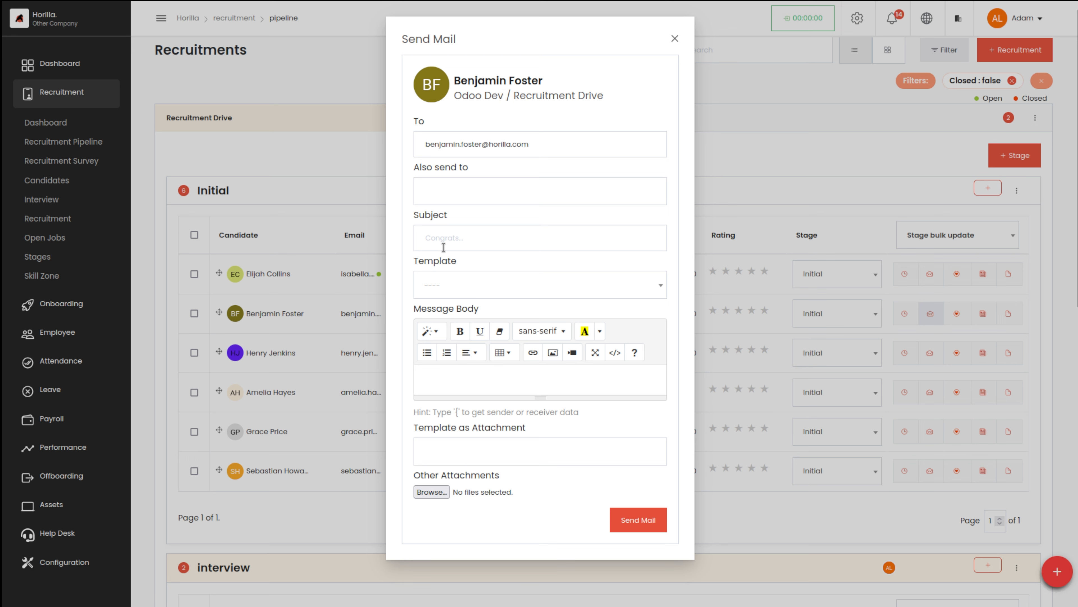
left_click(443, 237)
type("o")
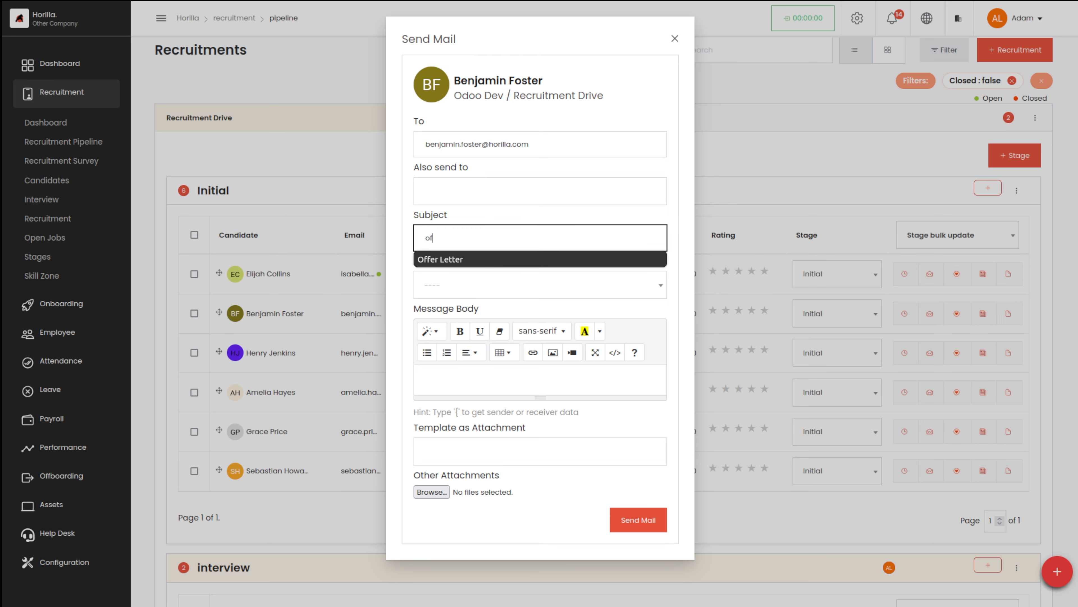
type("f")
left_click(443, 259)
left_click(446, 285)
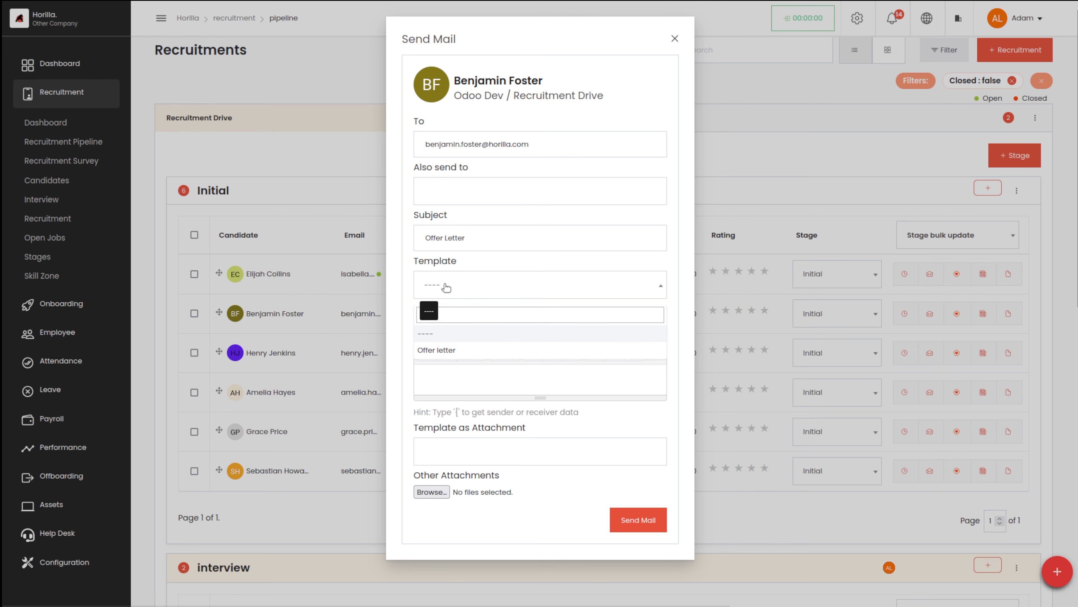
left_click(457, 351)
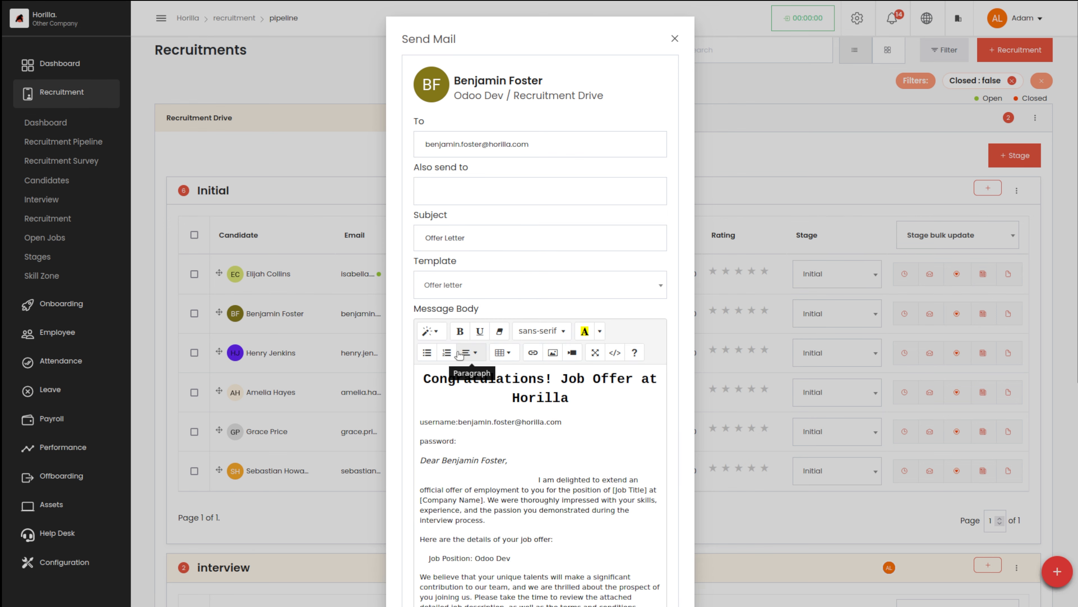
Send the offer letter email and dismiss the processing notice.
scroll(559, 471, "down", 5)
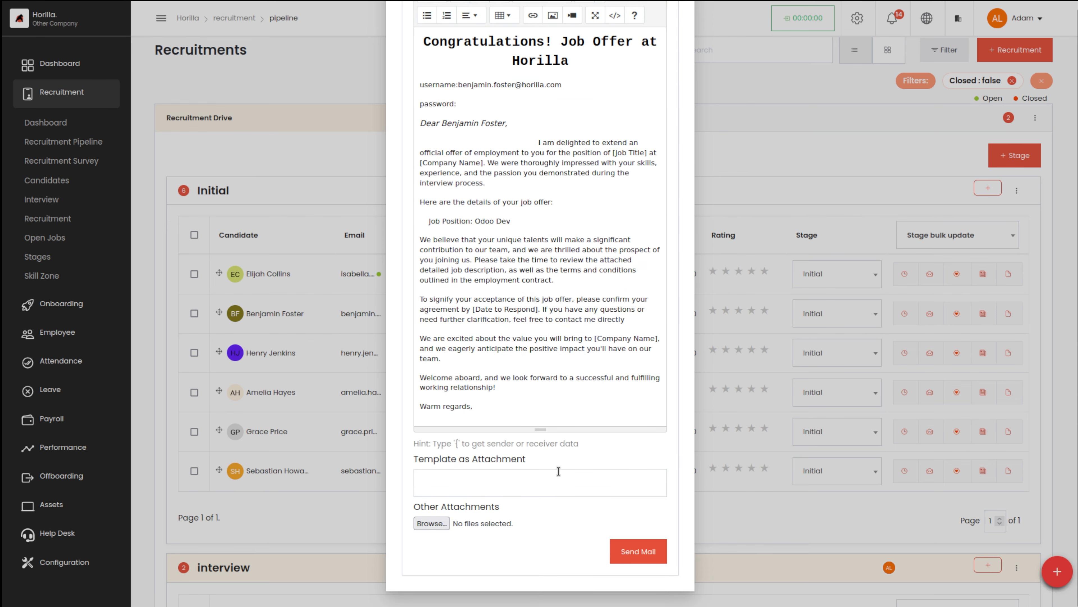
left_click(638, 551)
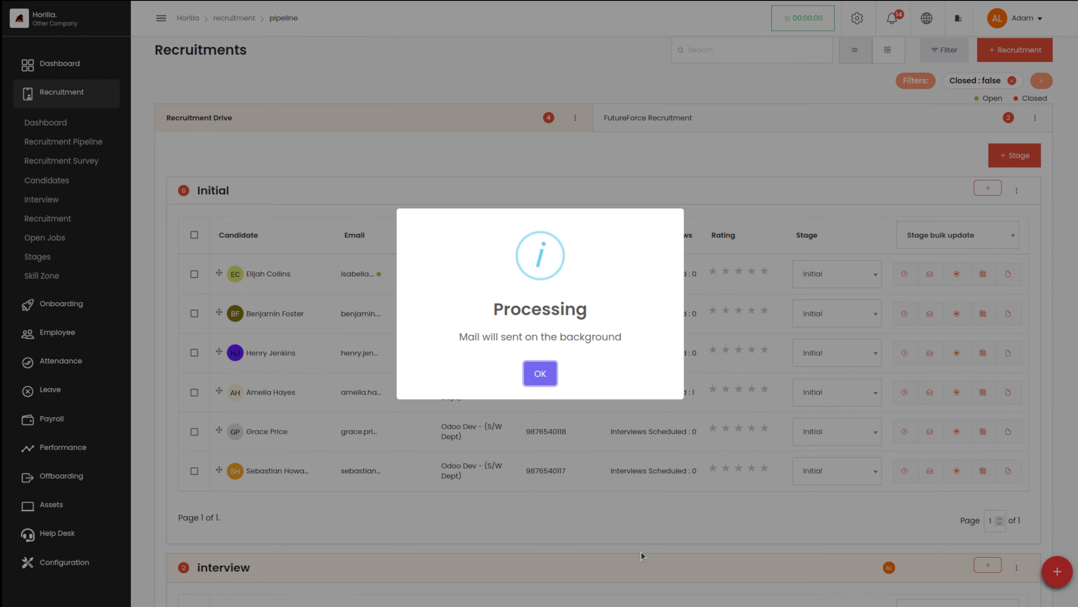
left_click(535, 374)
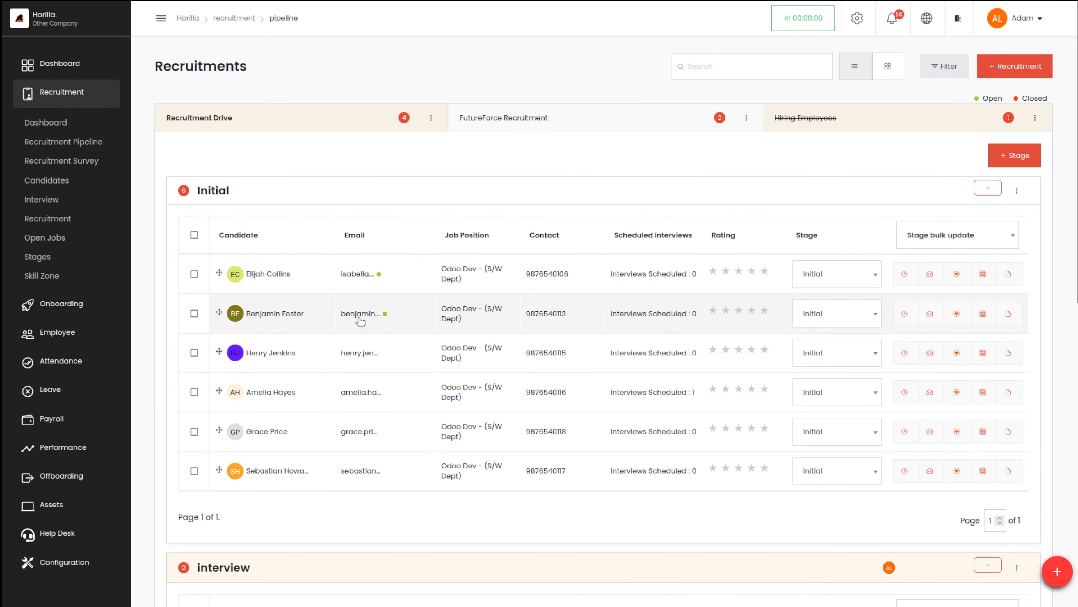
mouse_move(384, 316)
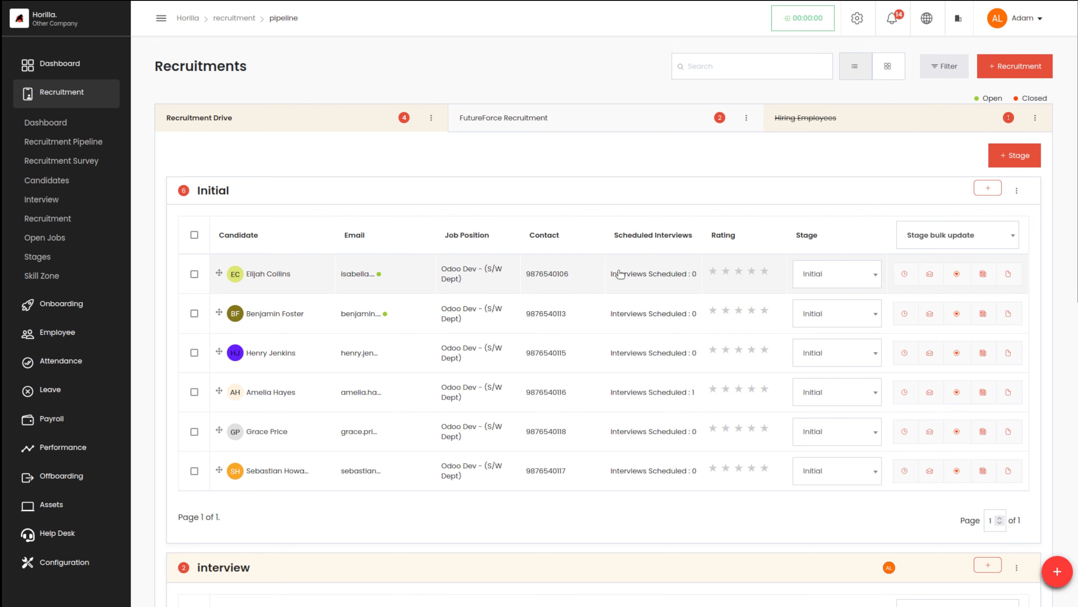
Rate the first candidate in the Initial stage 3 stars and move that candidate to the interview stage.
left_click(738, 272)
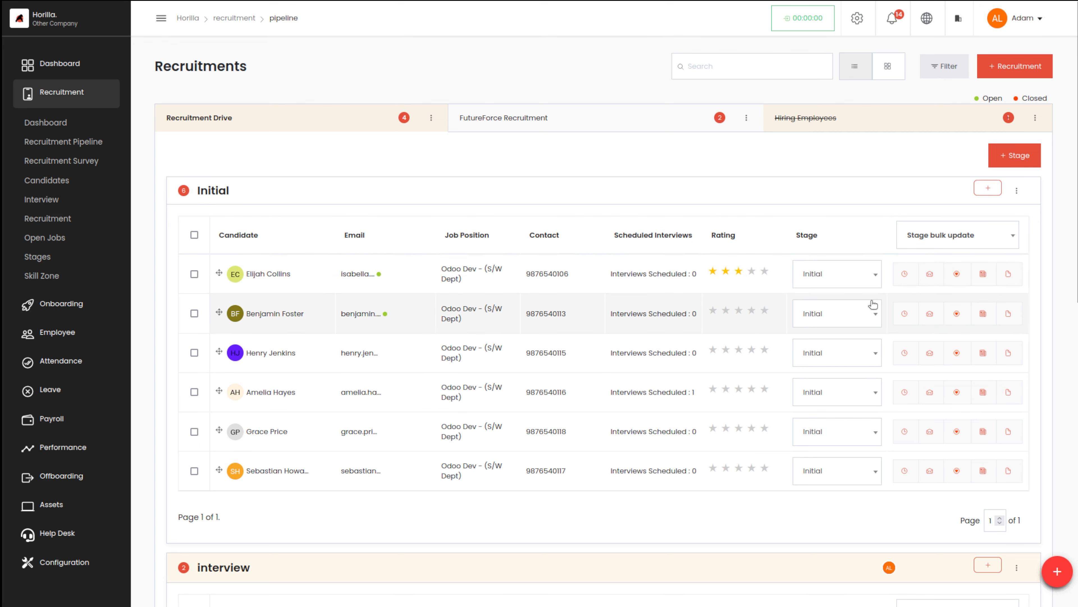
left_click(856, 274)
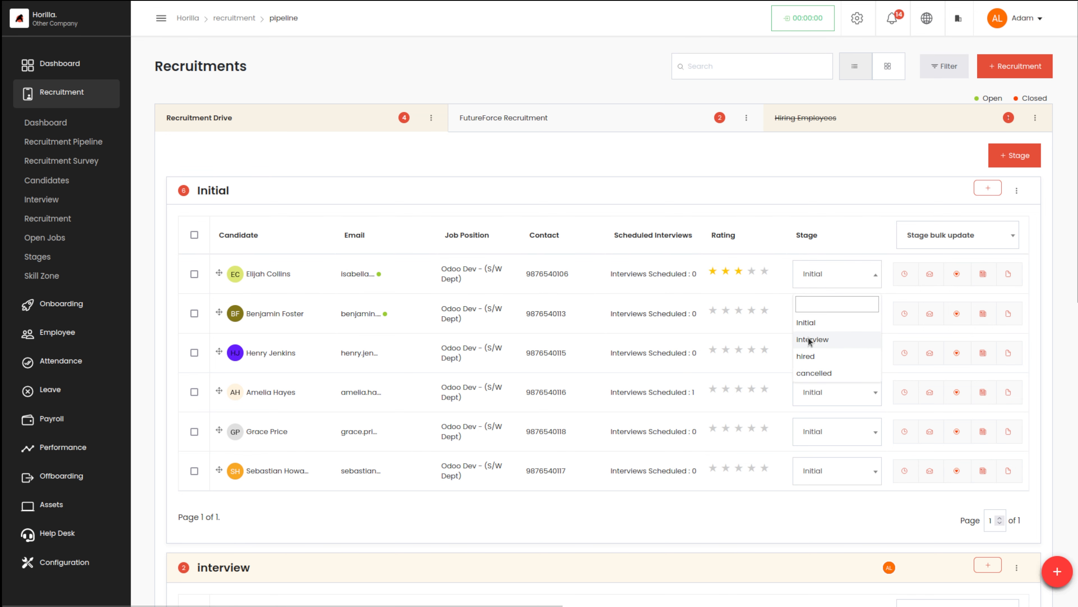
left_click(828, 340)
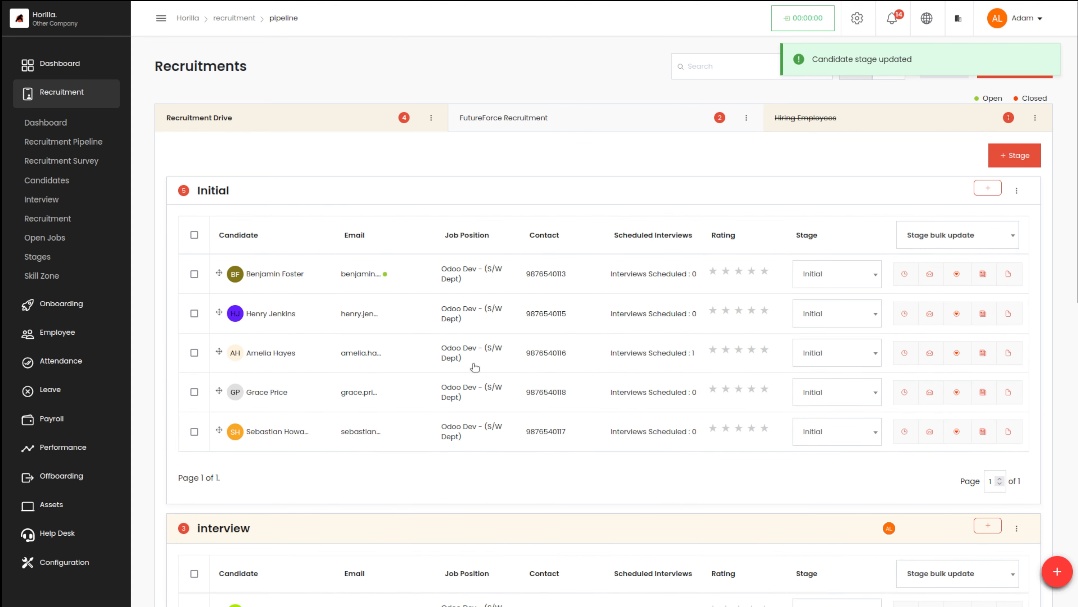
scroll(469, 396, "down", 5)
scroll(469, 396, "down", 2)
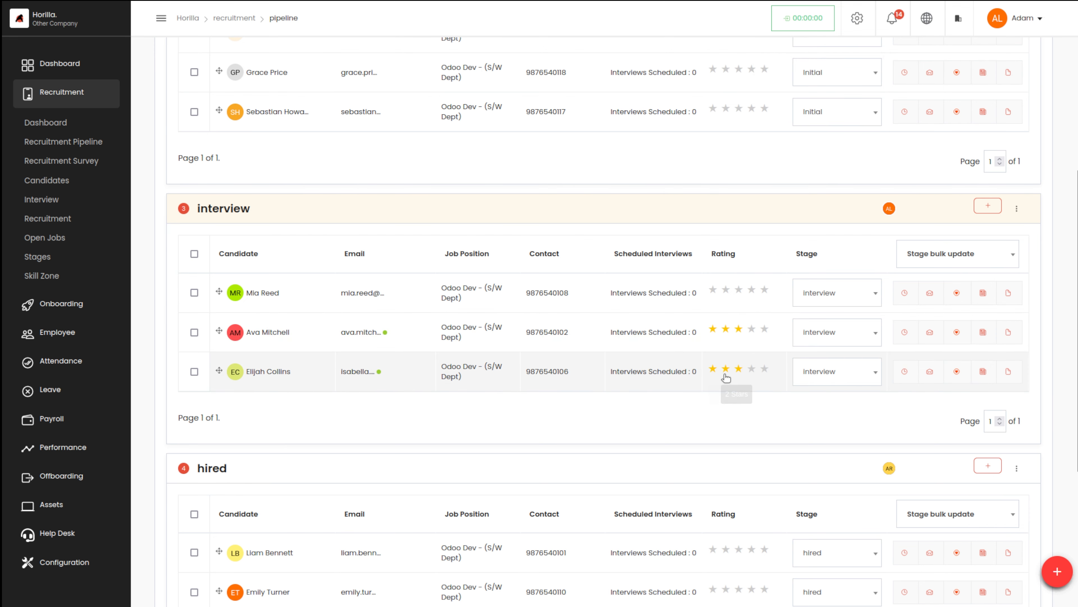
scroll(690, 483, "up", 7)
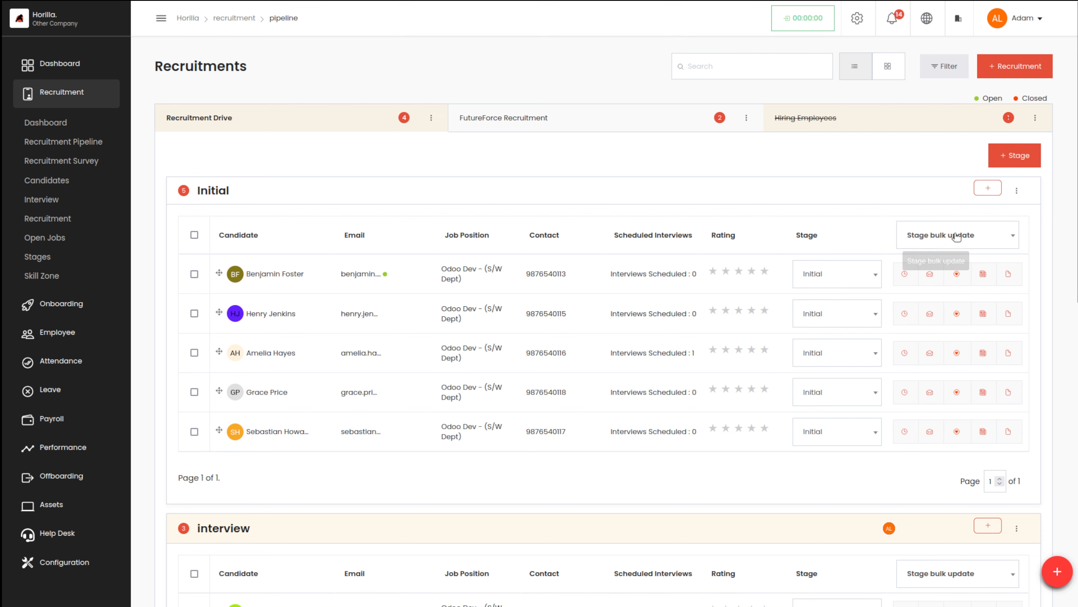
Select the first three candidates in the Initial stage and bulk update their stage to interview.
left_click(948, 241)
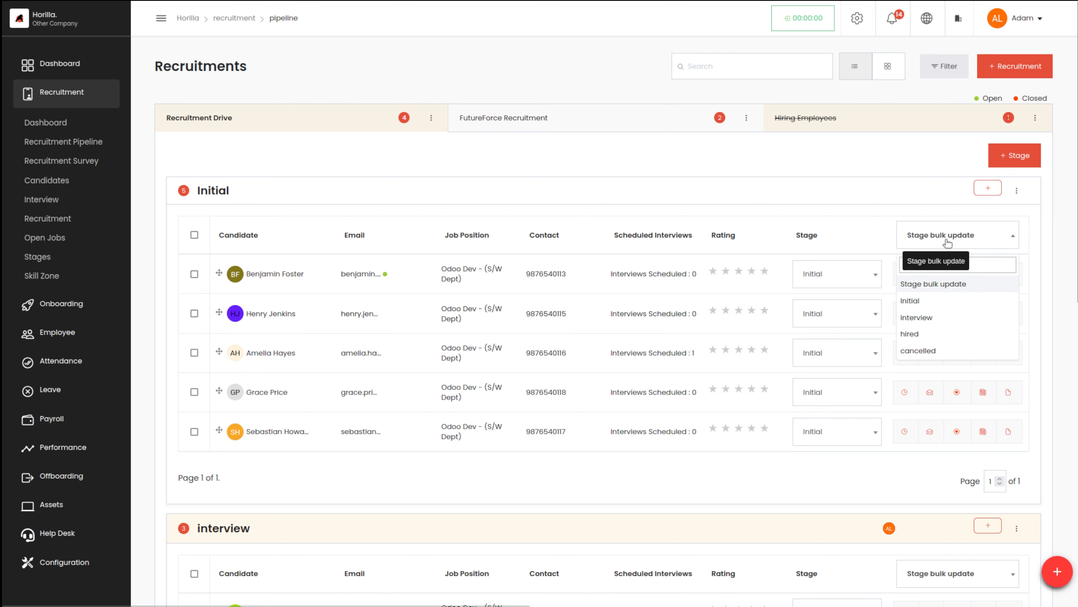
left_click(802, 212)
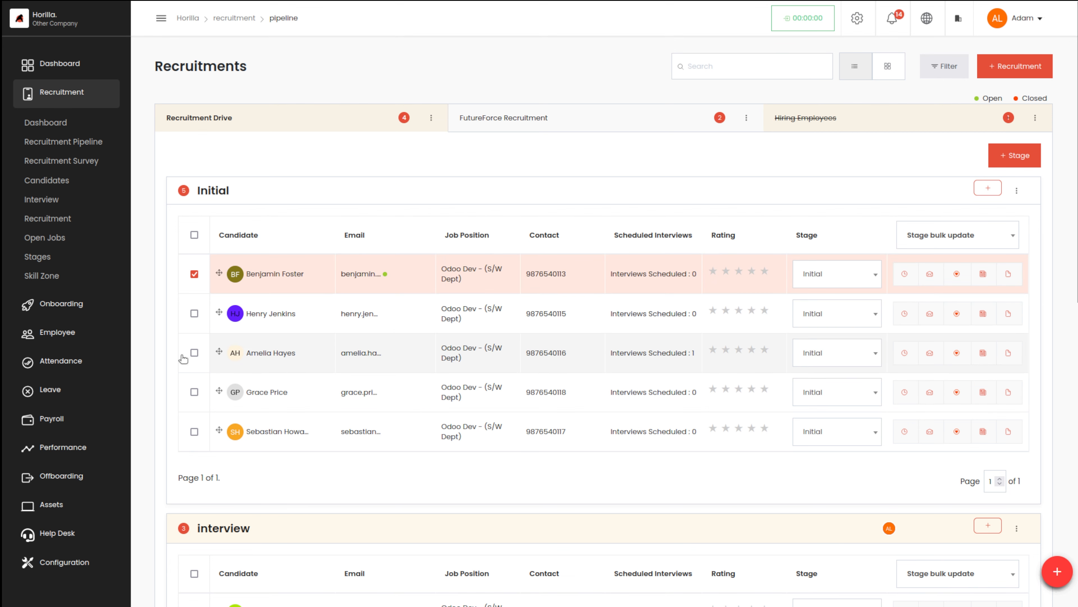
left_click(194, 314)
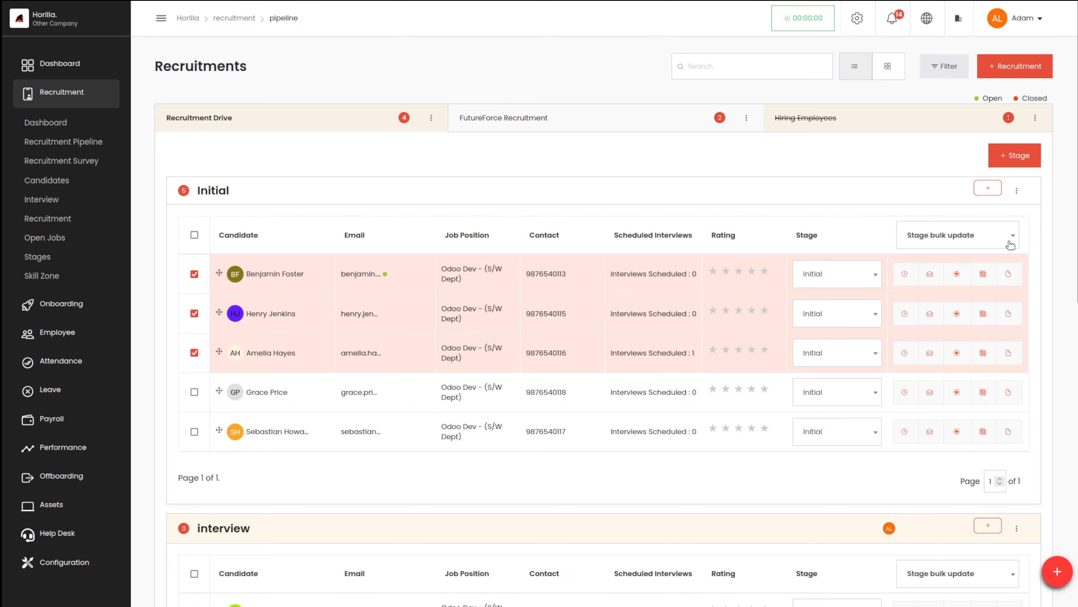
left_click(987, 241)
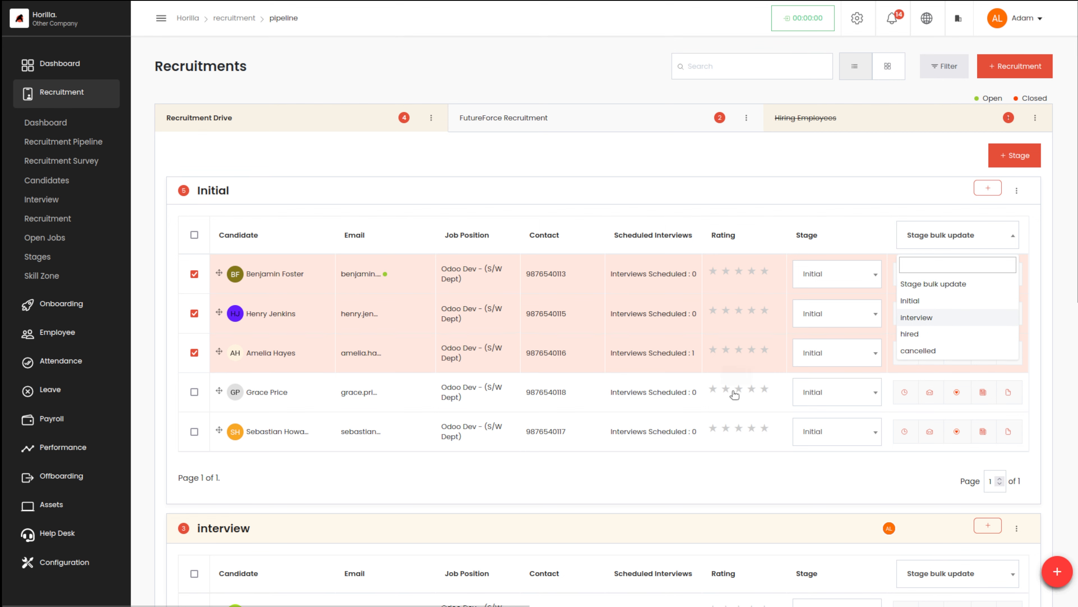
left_click(918, 316)
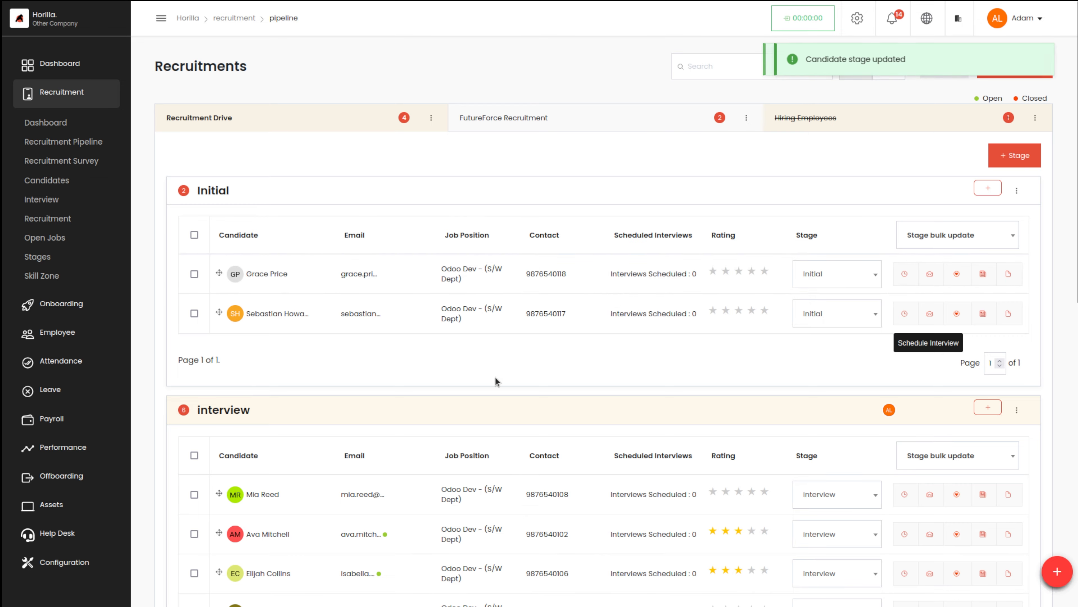
scroll(496, 378, "down", 4)
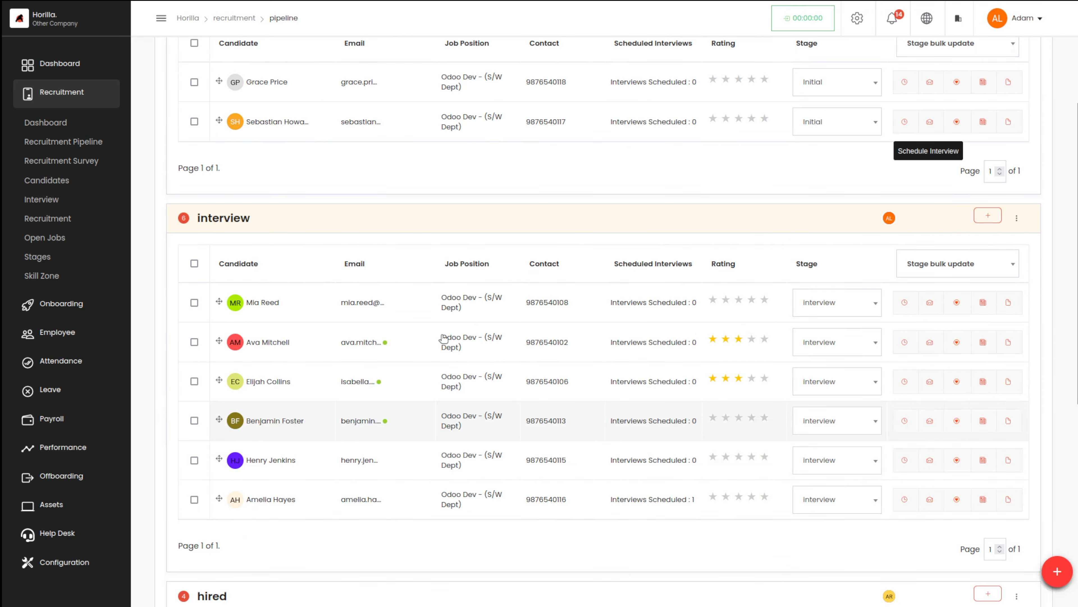
scroll(455, 215, "up", 4)
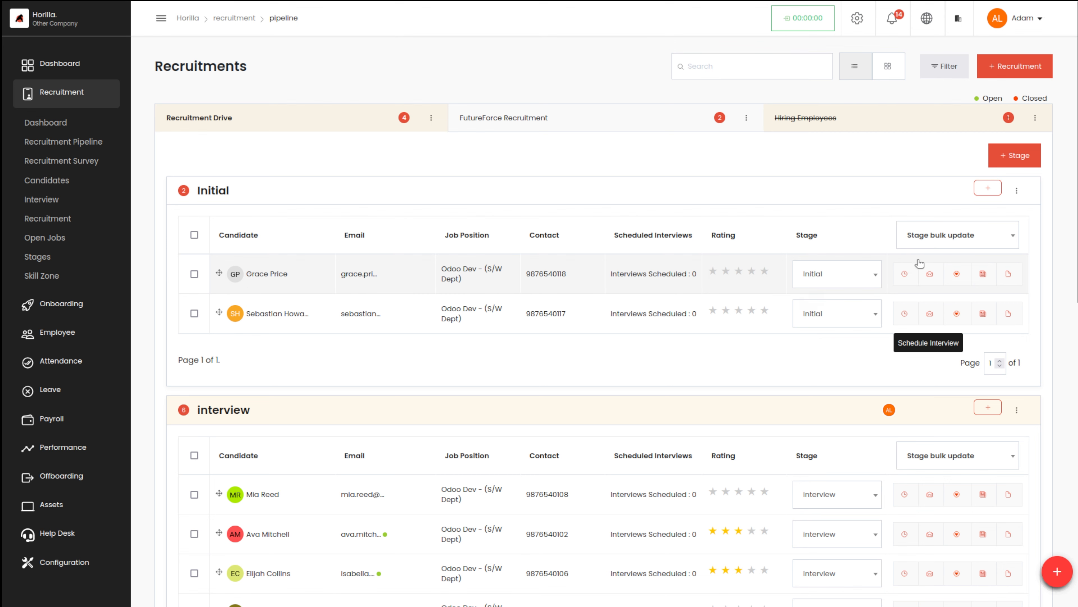
Schedule an interview for the first candidate in the Initial stage, setting the date to 30/08/2024 and the time to 09:00 am.
left_click(905, 272)
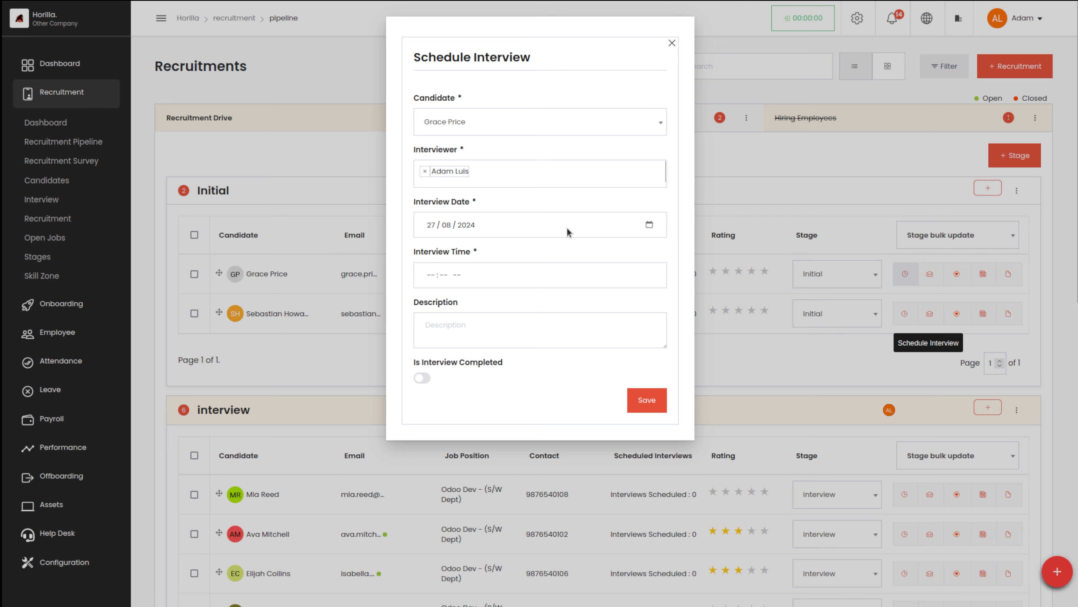
left_click(649, 223)
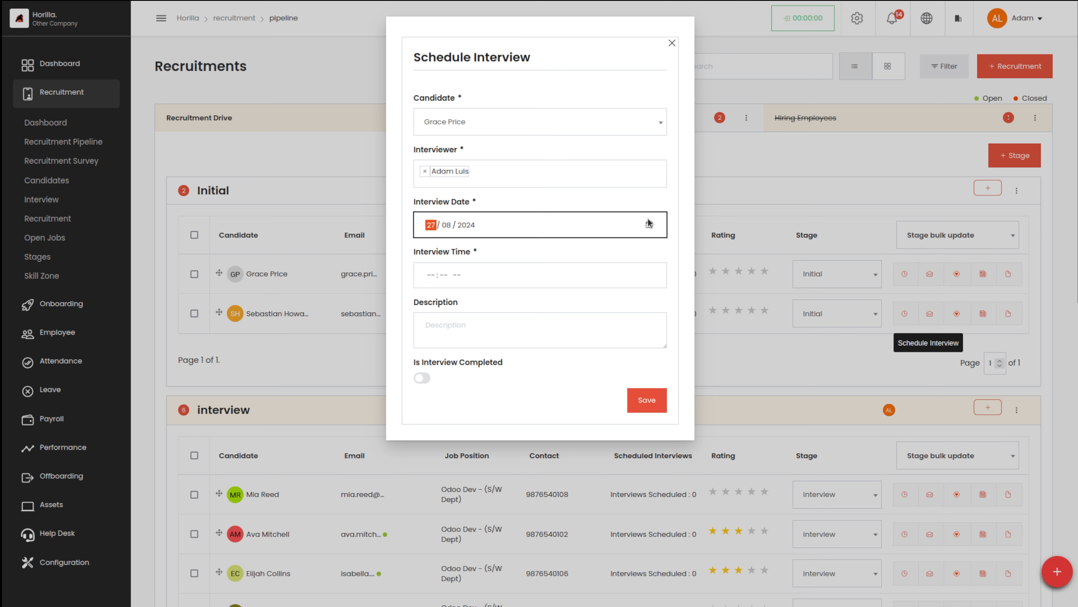
left_click(649, 223)
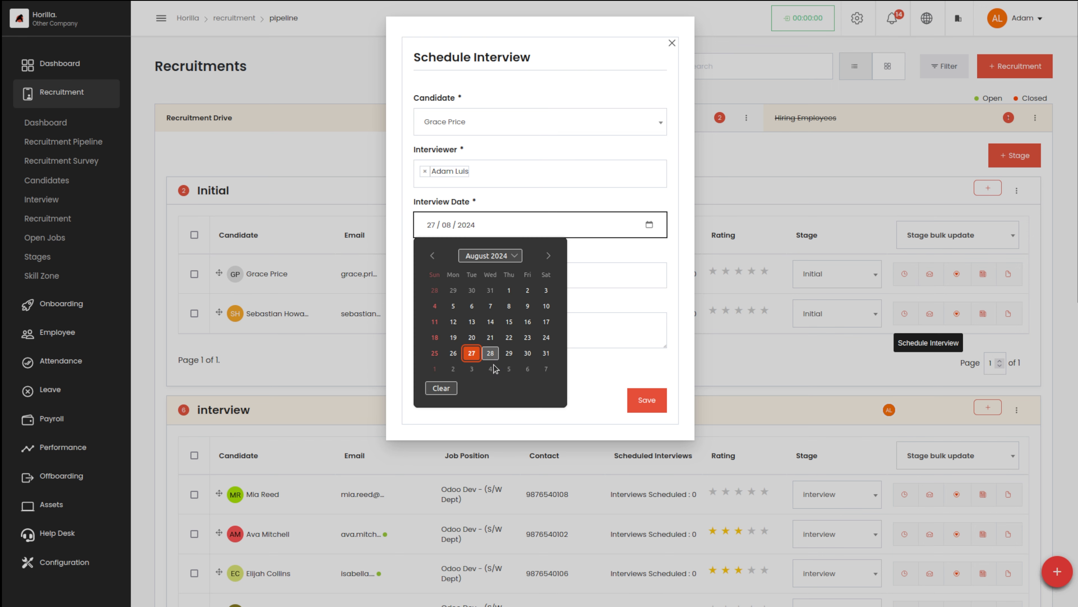
left_click(527, 353)
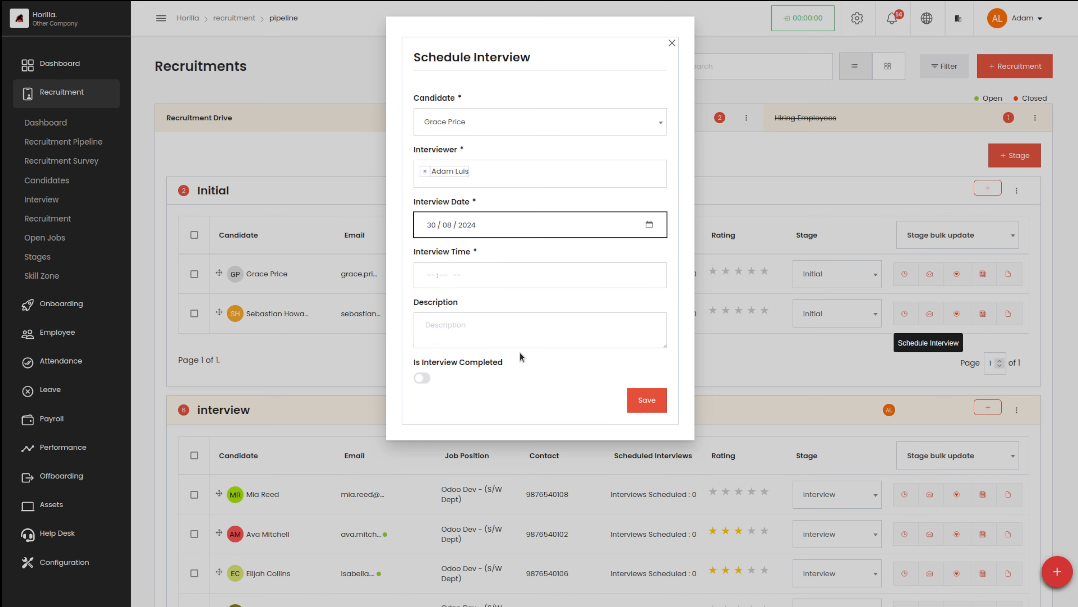
left_click(479, 281)
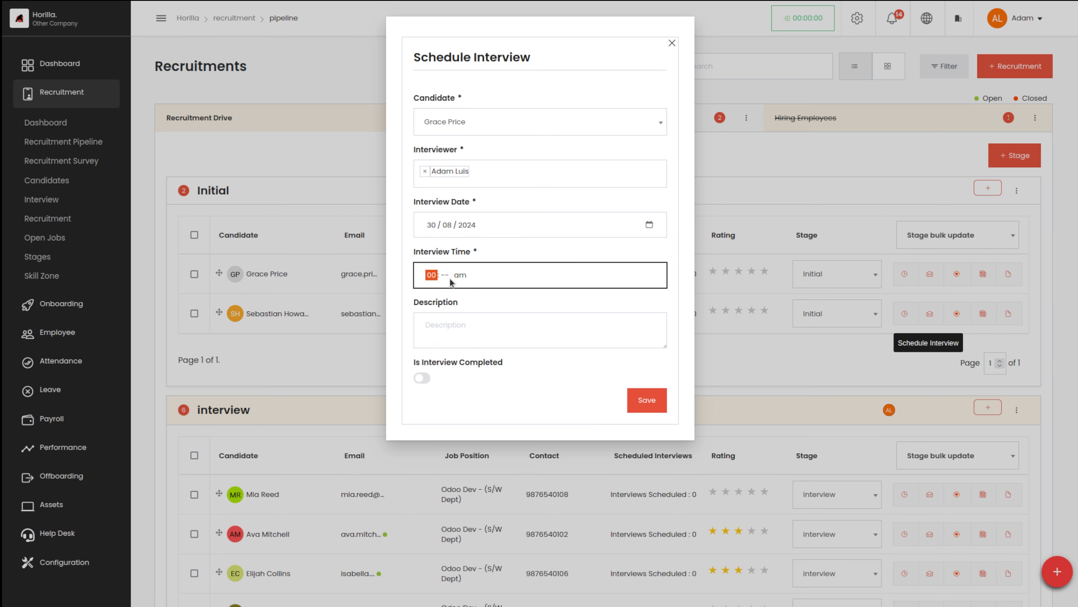
type("09 : 00")
Enter "This is your interview date" as the interview description and save the schedule.
left_click(488, 322)
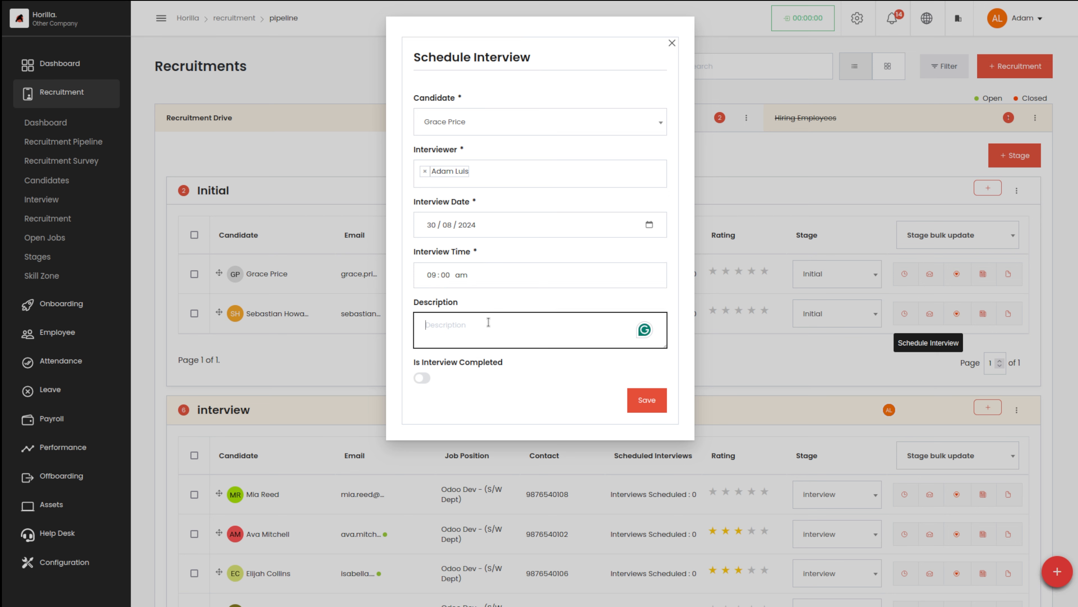
type("Th")
key("BackSpace")
type("your interview date")
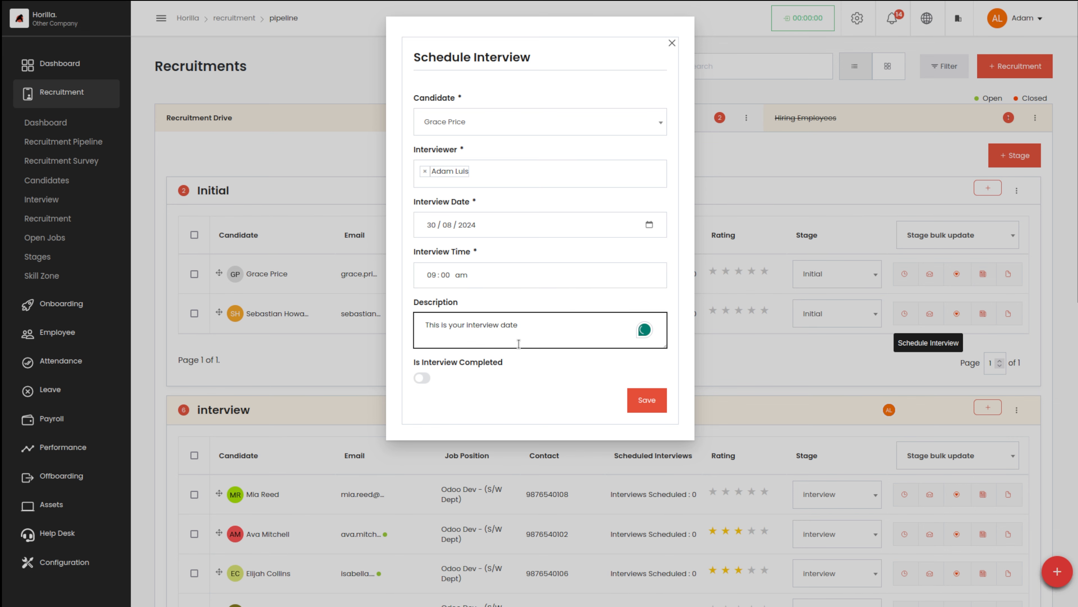
left_click(652, 397)
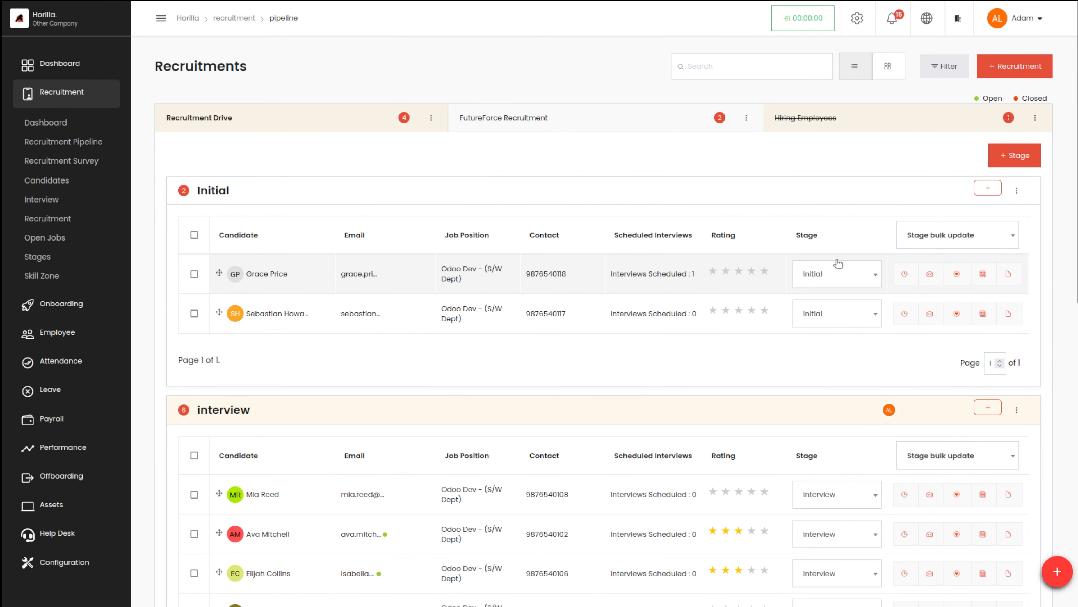
left_click(904, 274)
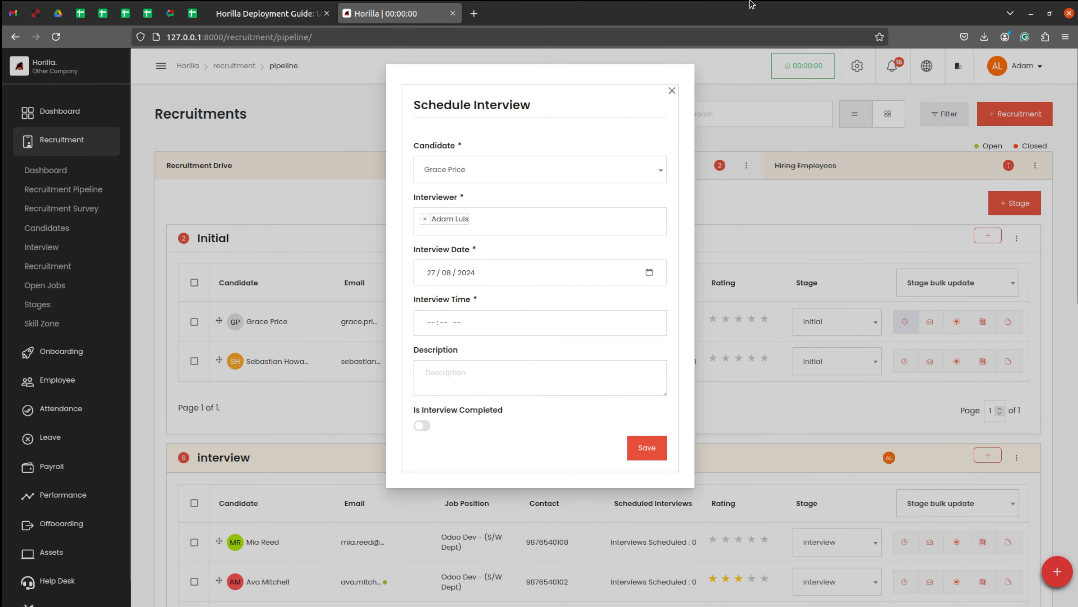
left_click(673, 44)
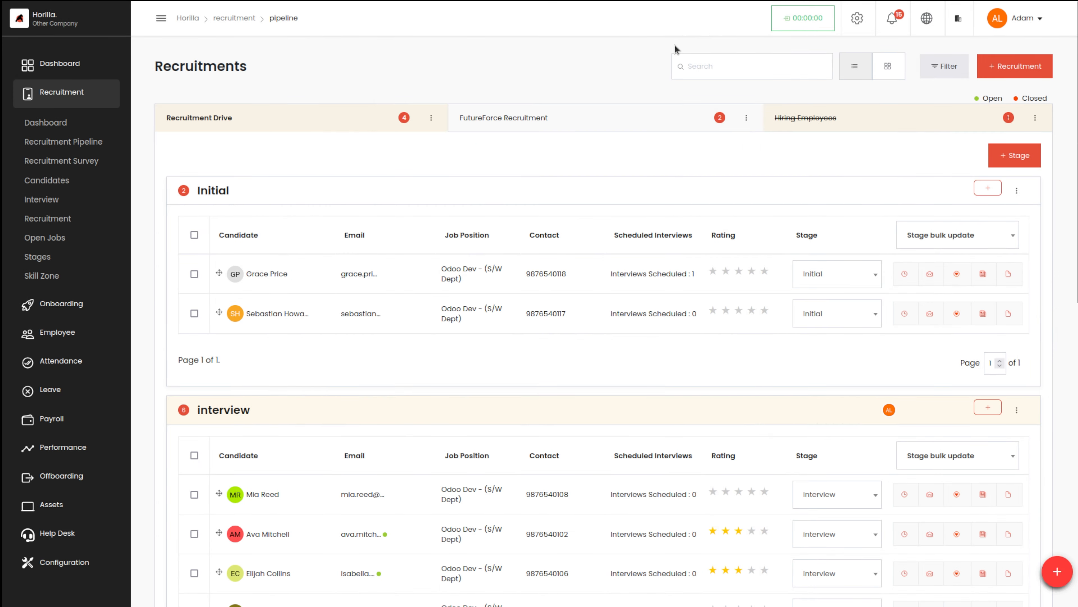
Start a mail to the first candidate in the Initial stage with the subject "Offer Letter".
left_click(930, 276)
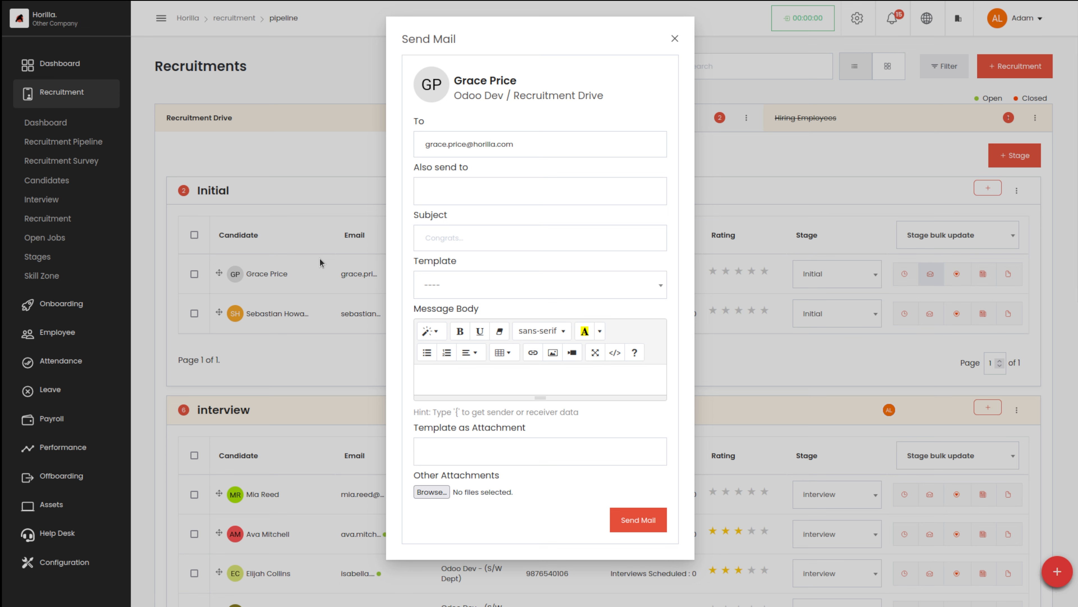
left_click(523, 184)
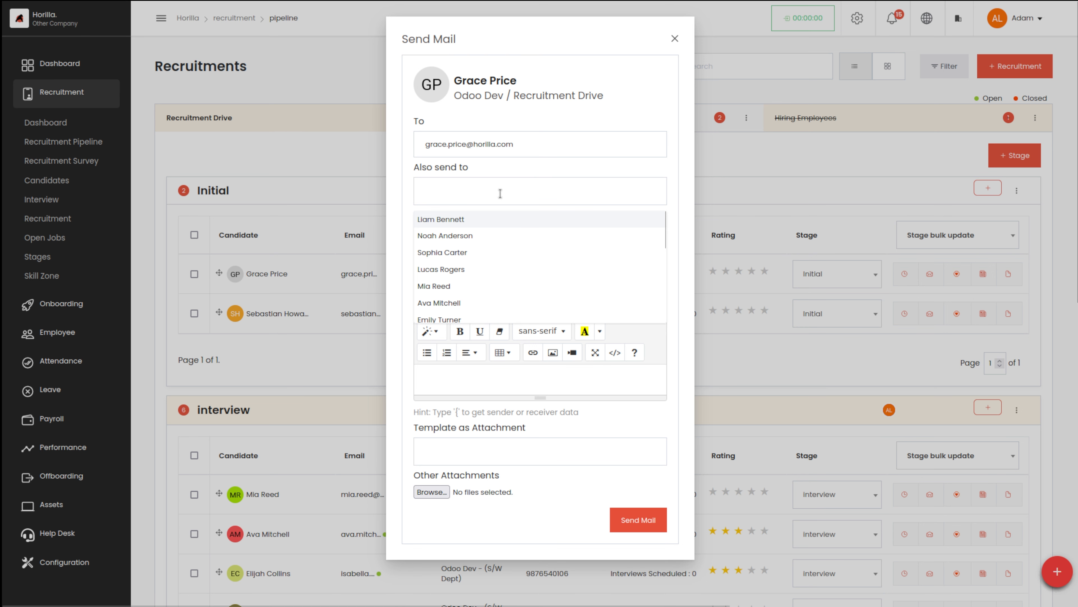
left_click(617, 166)
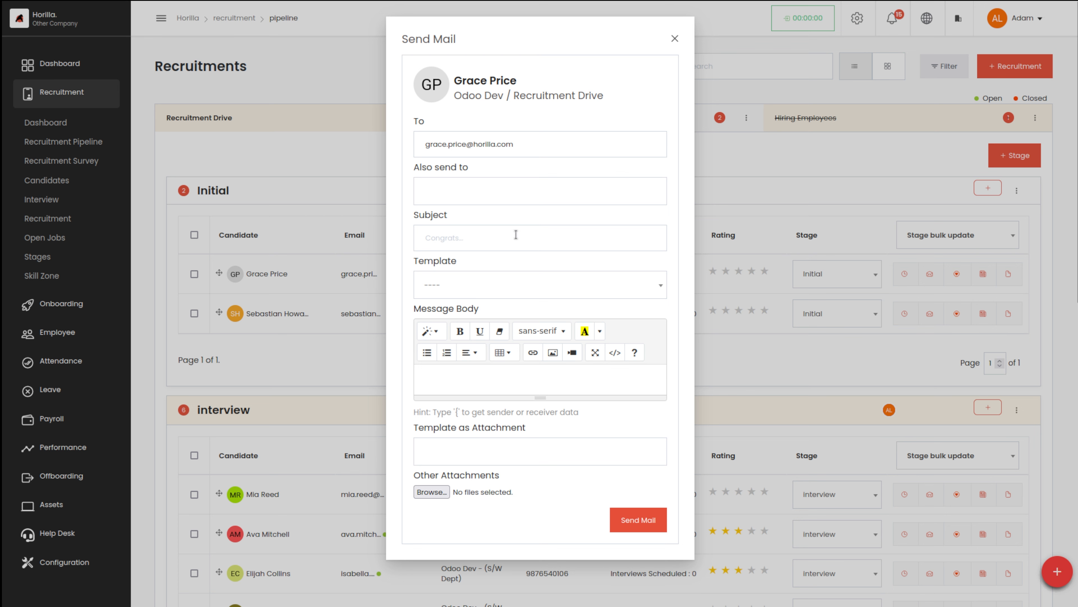
left_click(507, 237)
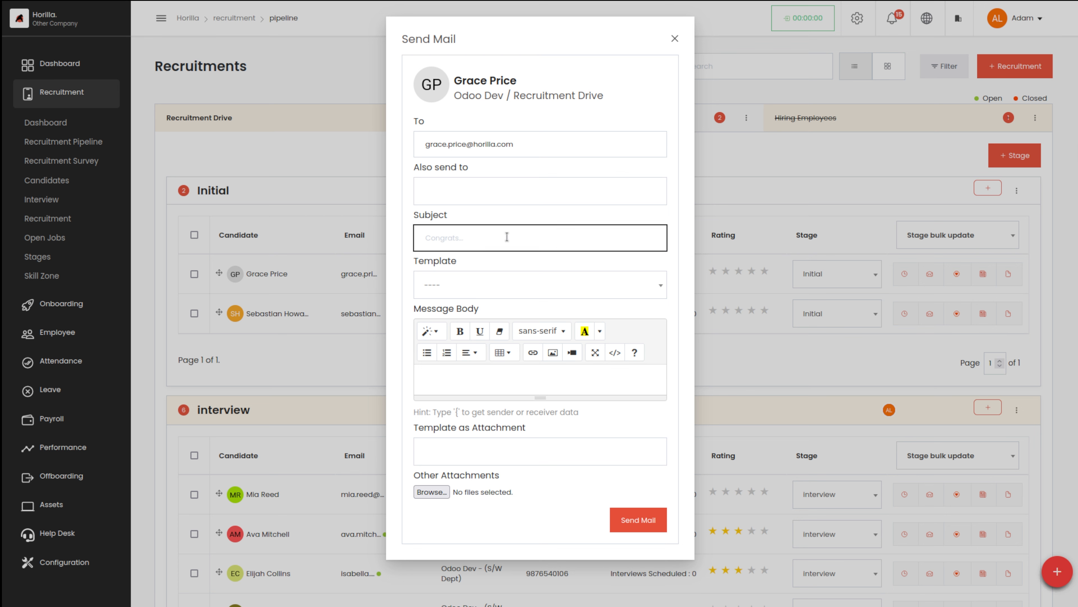
left_click(507, 236)
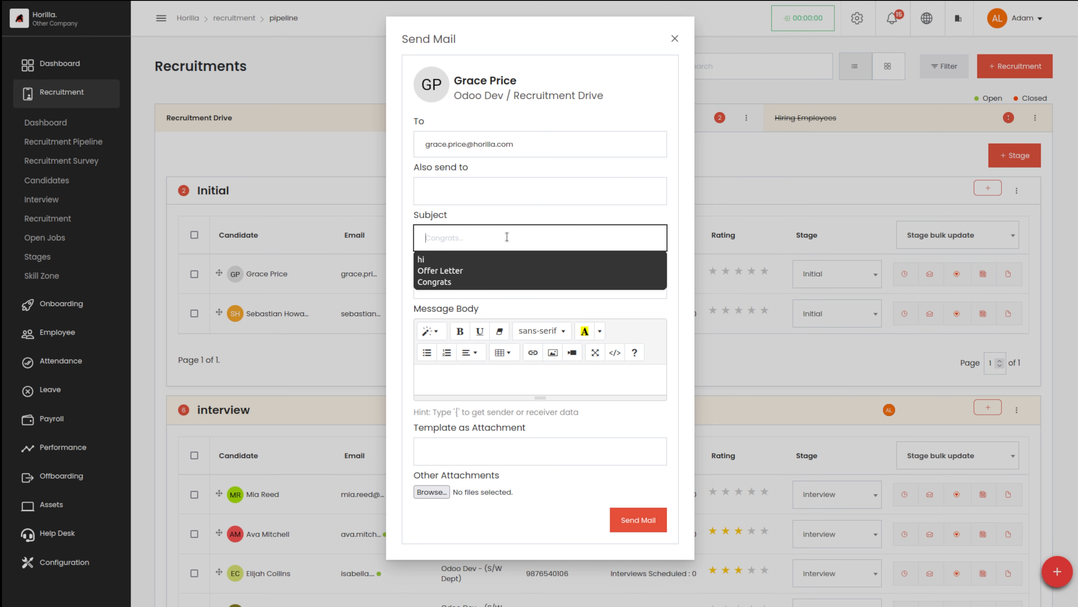
left_click(455, 272)
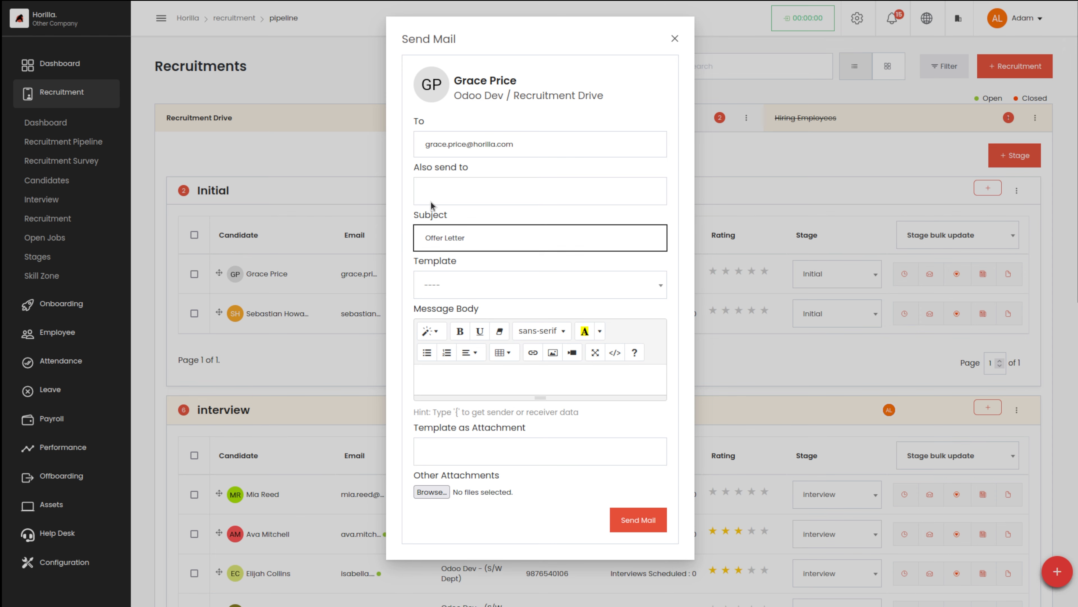
Apply the Offer letter template to the mail's message body and send the mail.
left_click(445, 282)
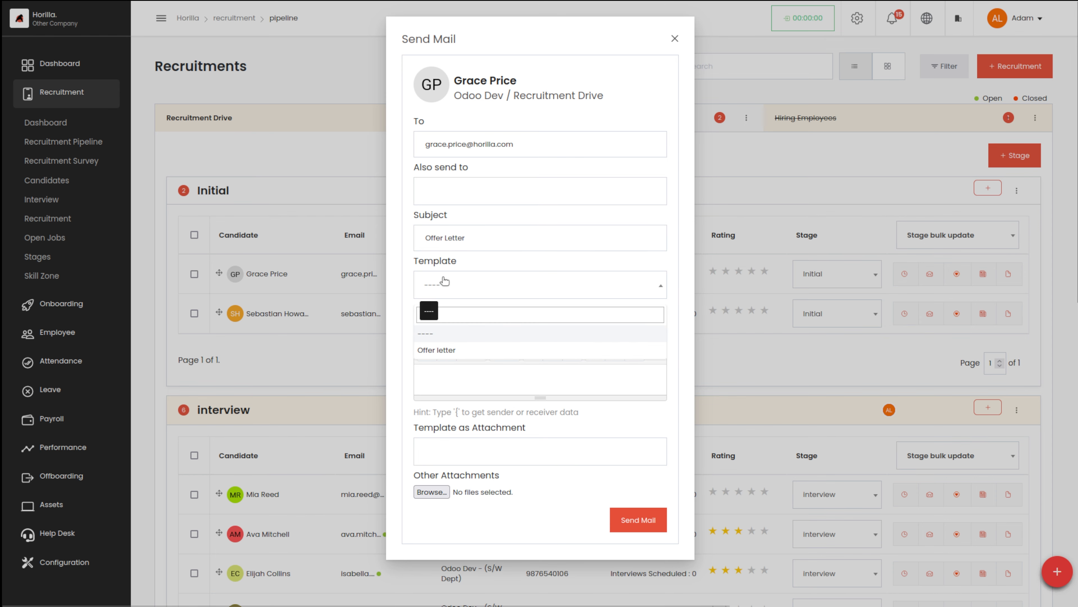
left_click(444, 351)
scroll(575, 419, "down", 6)
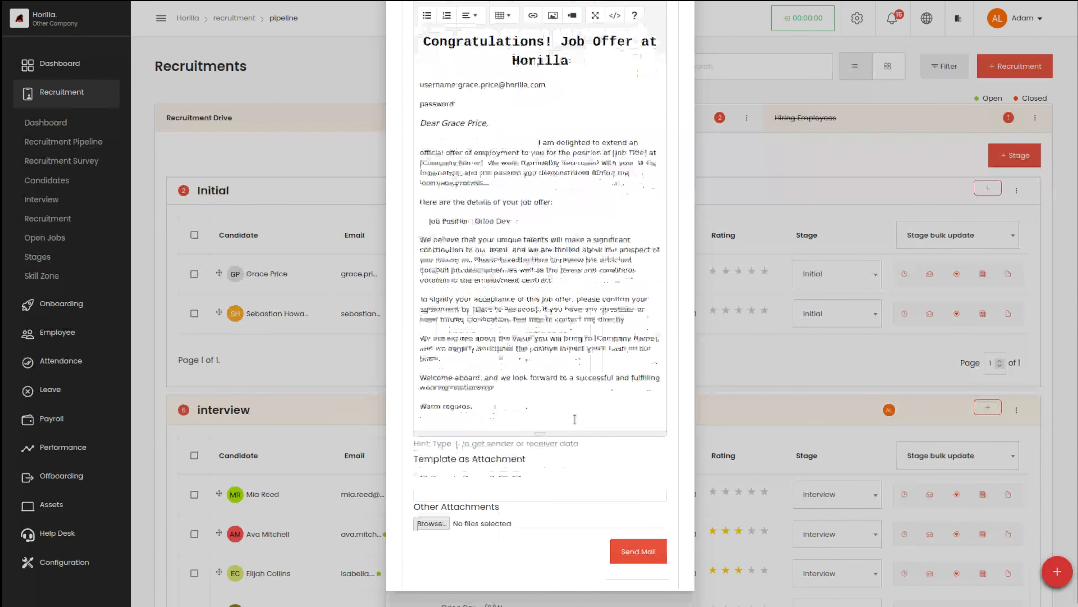
left_click(633, 560)
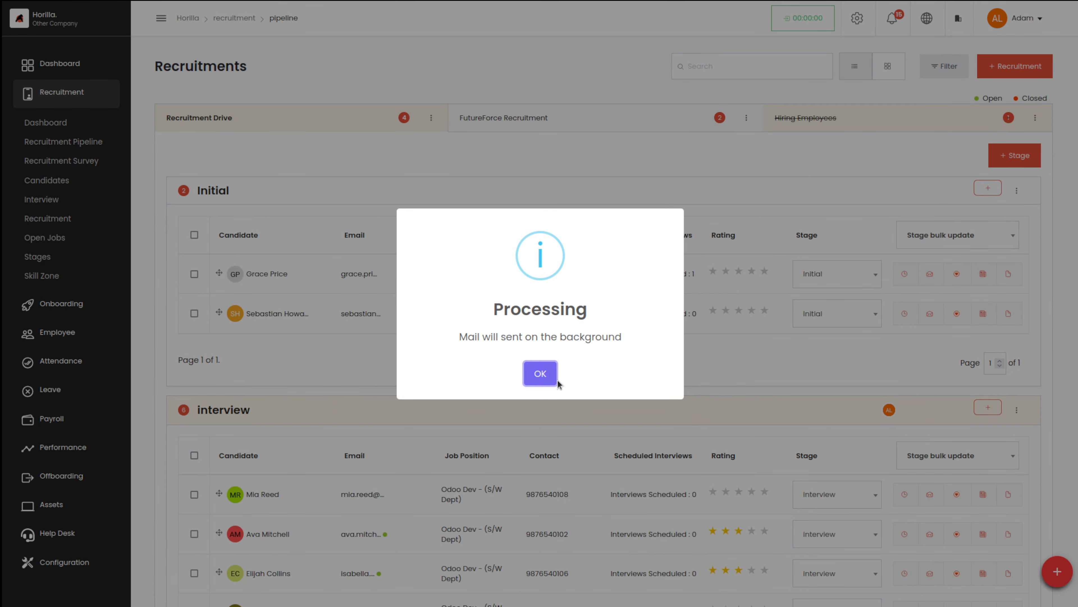
left_click(543, 375)
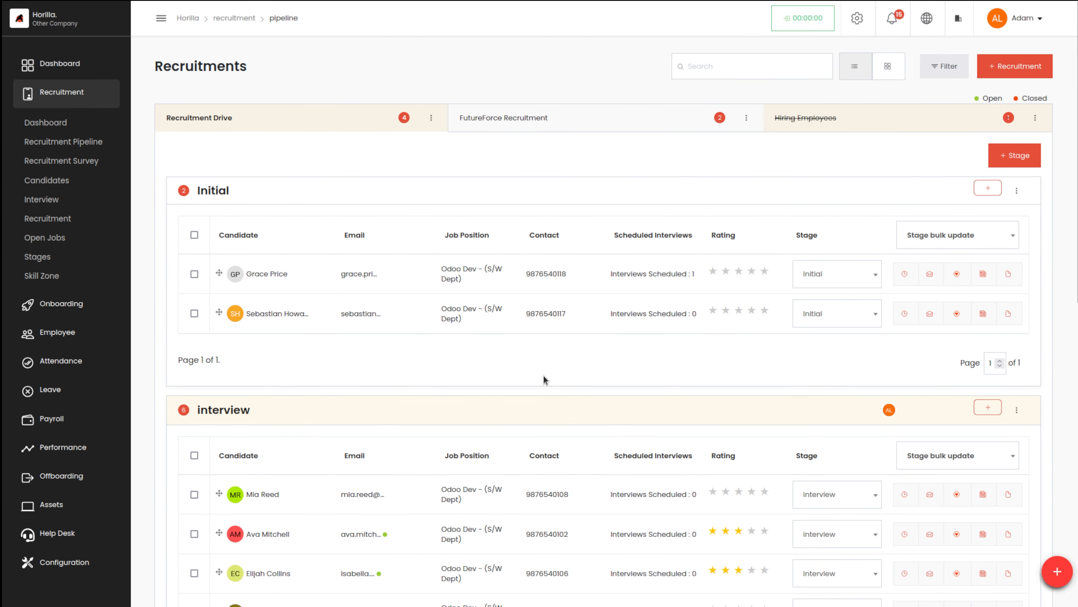
Start adding the first candidate in the Initial stage to the skill zone, choosing designer as the skill zone.
left_click(961, 275)
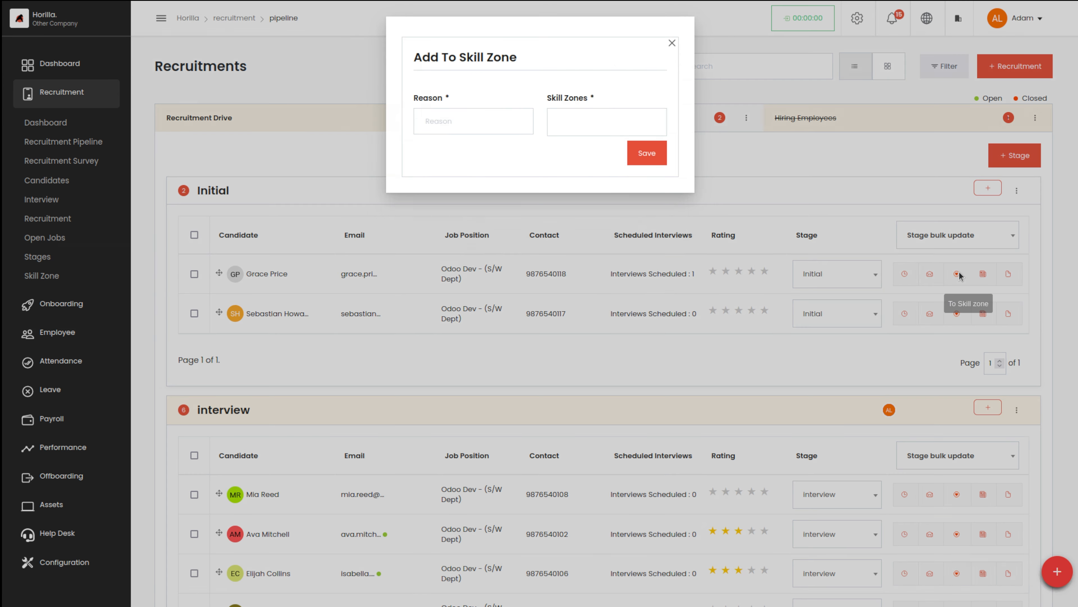
left_click(504, 125)
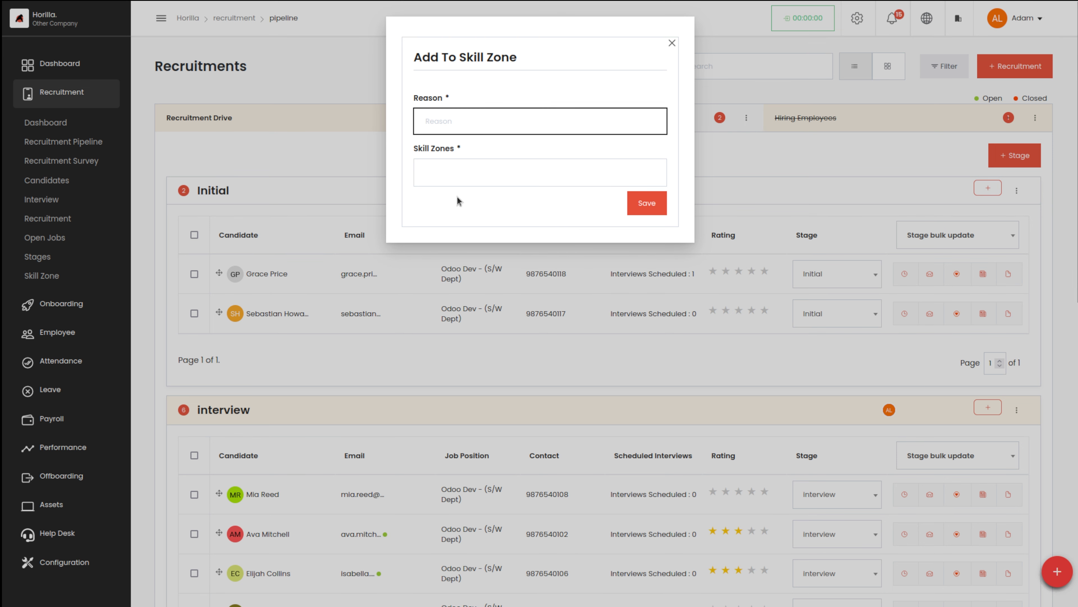
left_click(444, 167)
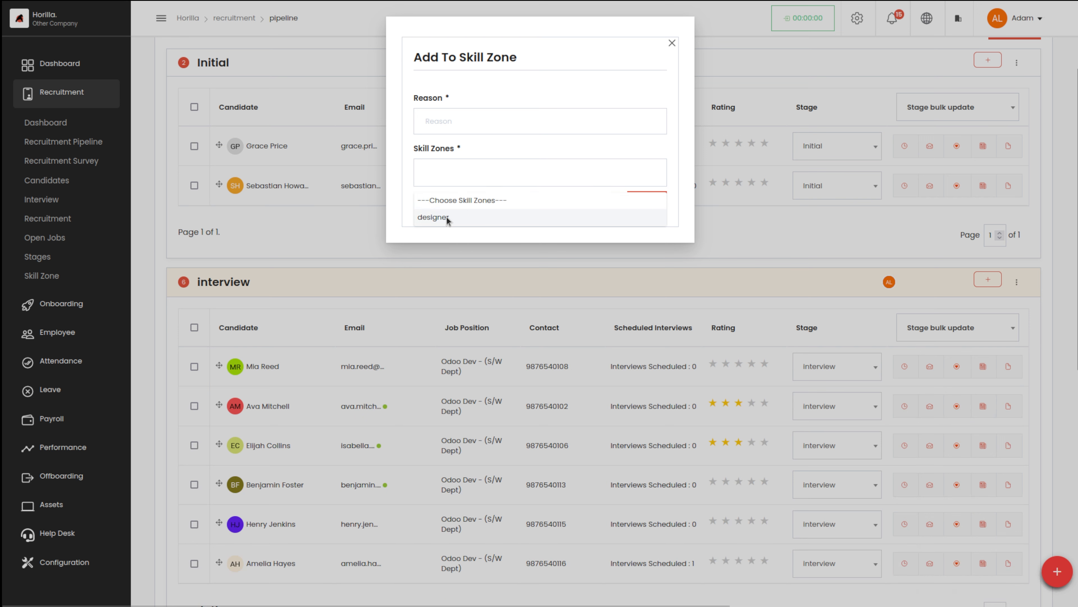
left_click(447, 216)
Enter "this person is good in designin" as the reason for adding the candidate to the skill zone.
left_click(453, 116)
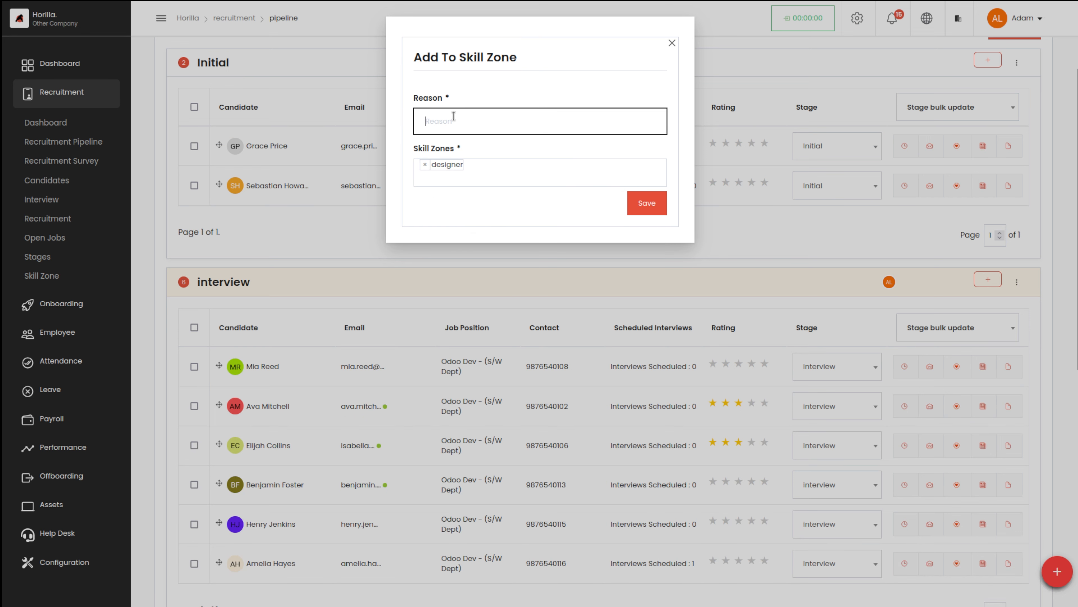
type("this pe")
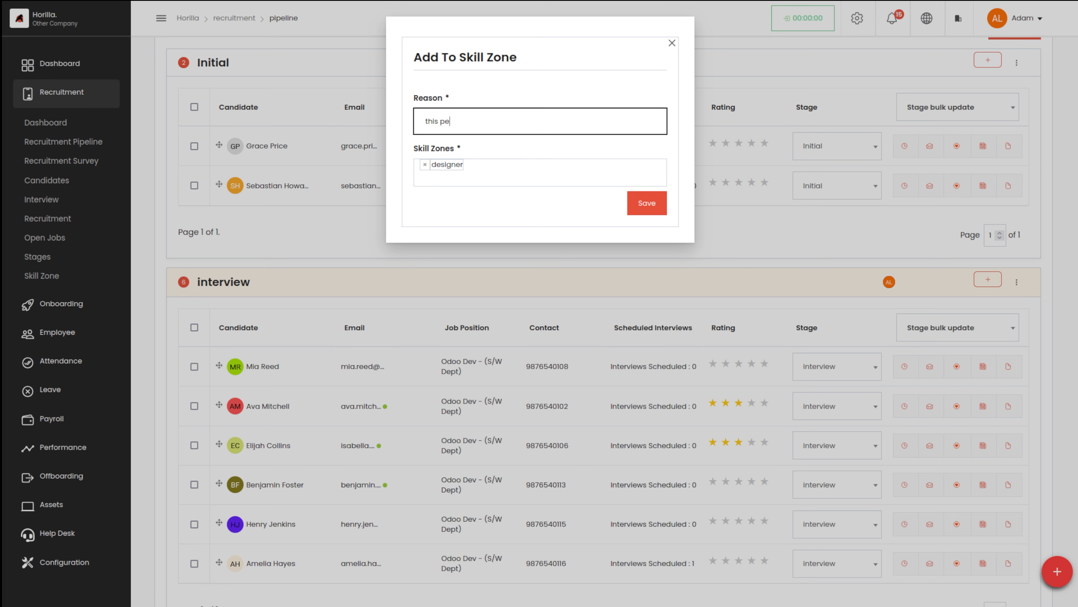
type("rson")
type(" is goodn")
type("in designin")
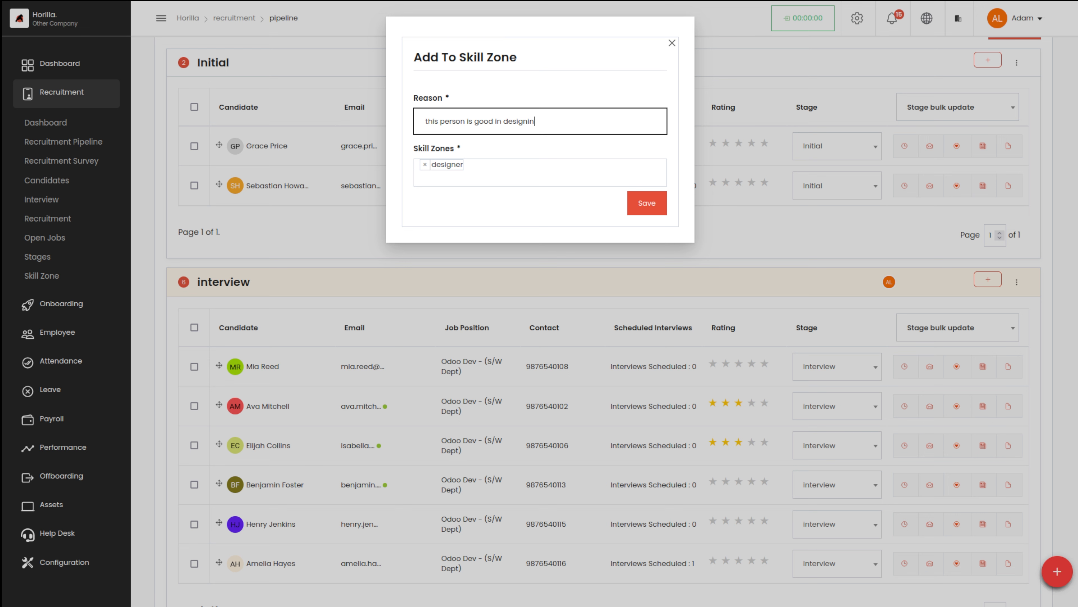